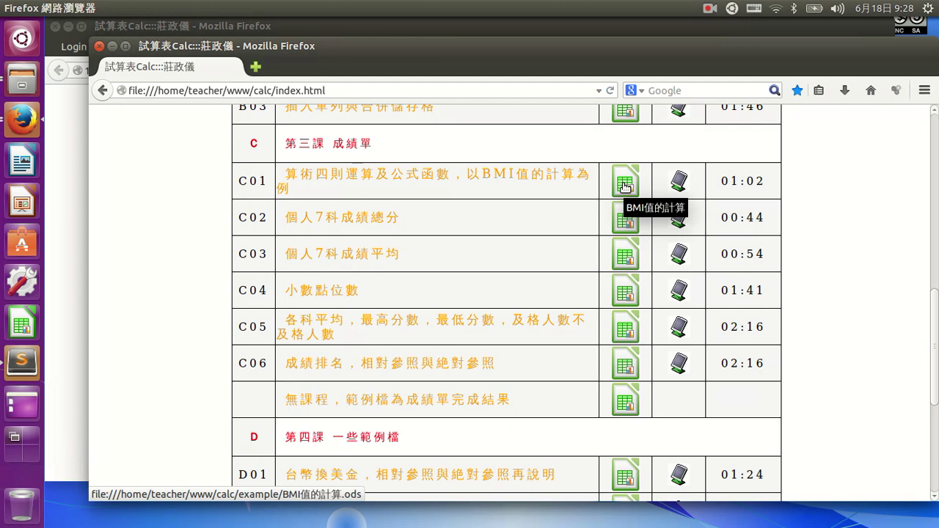
Open the example file BMI值的計算.ods from lesson C01 in Calc.
{"action": "left_click", "coordinate": [625, 187]}
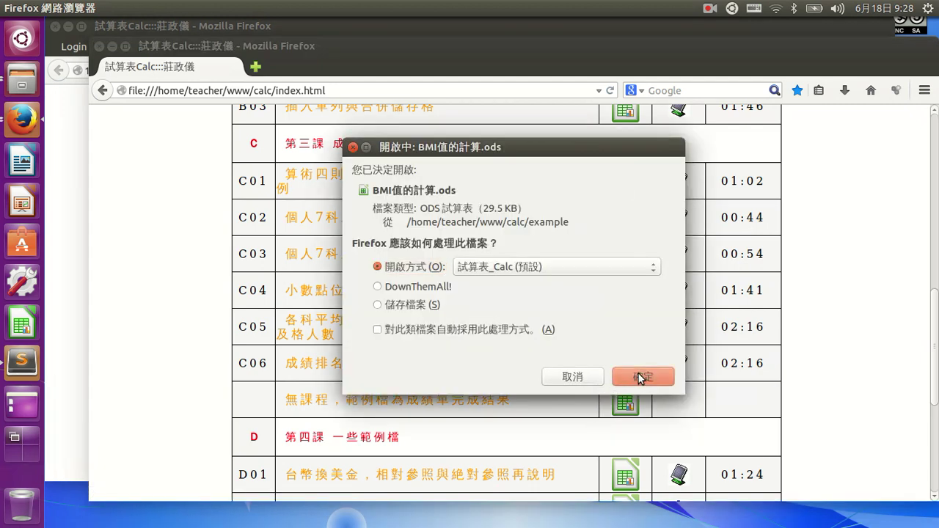
{"action": "left_click", "coordinate": [639, 377]}
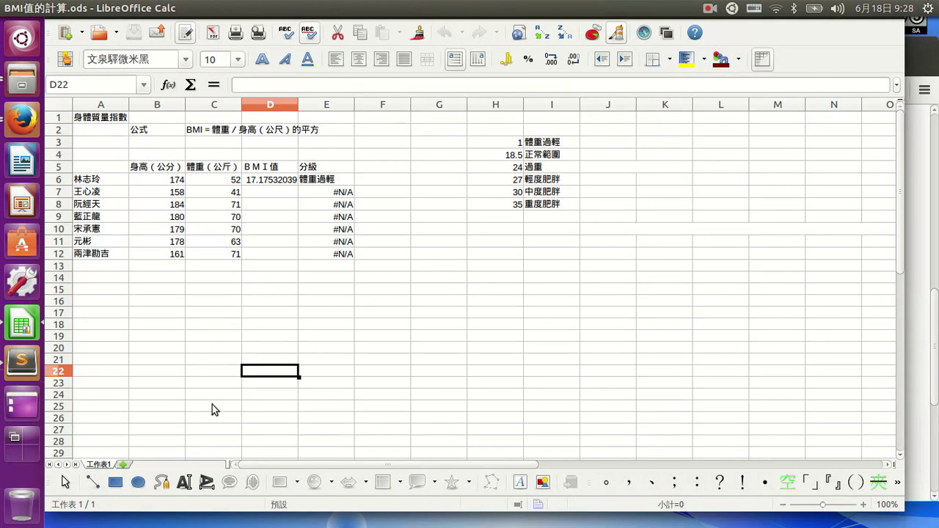
Enter the practice formula =1+2+3 in cell C17.
{"action": "left_click", "coordinate": [229, 312]}
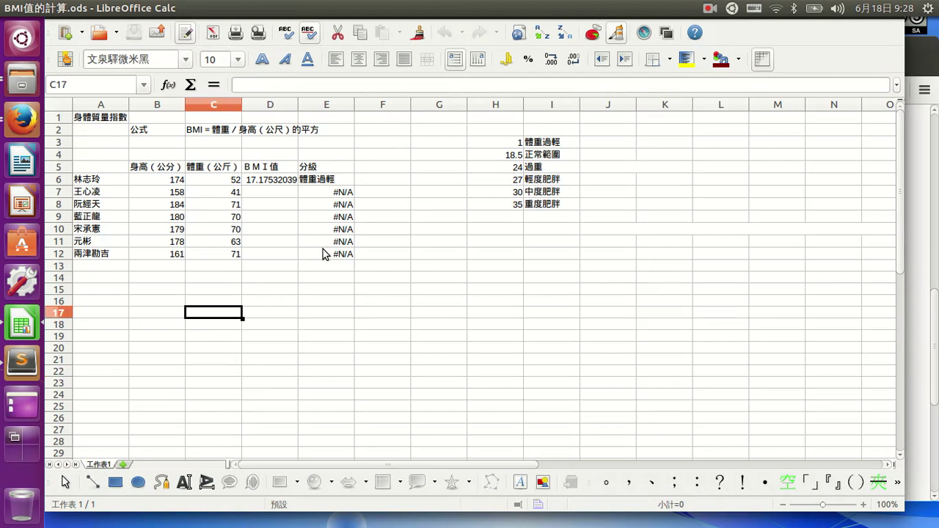
{"action": "type", "text": "="}
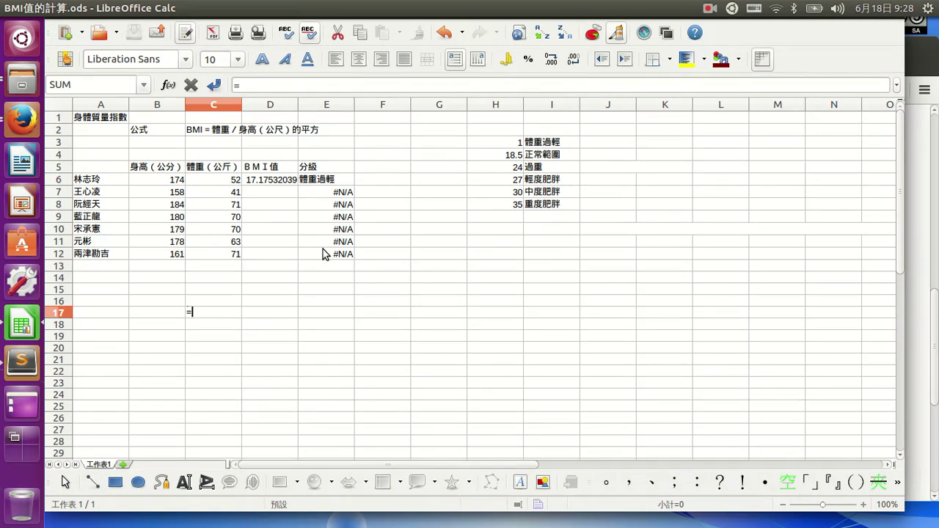
{"action": "type", "text": "1+2+3"}
{"action": "key", "text": "Return"}
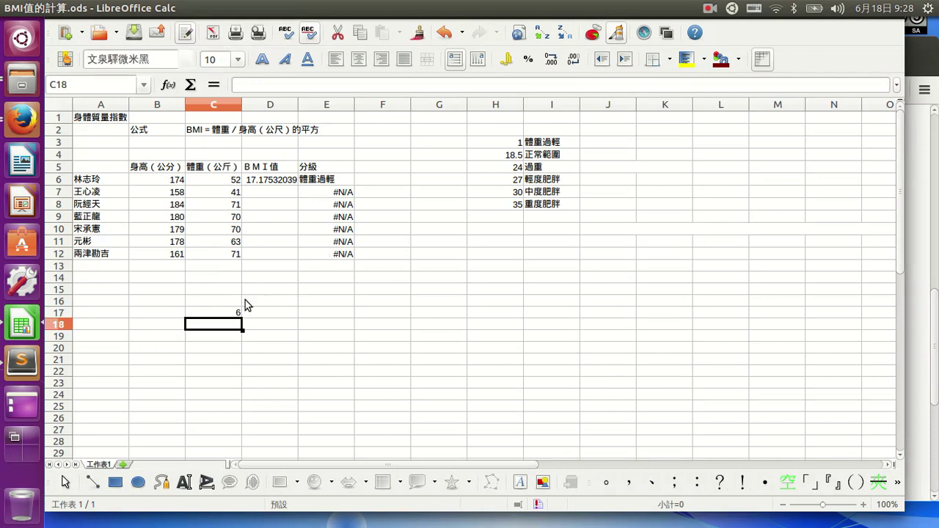
Change the practice formula in cell C17 to =1+2*3+6/2.
{"action": "left_click", "coordinate": [222, 316]}
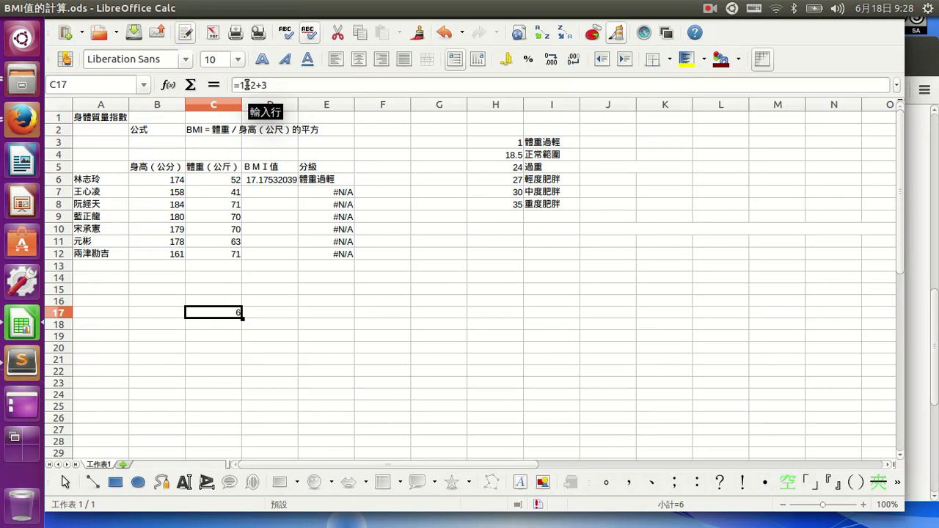
{"action": "left_click_drag", "start_coordinate": [245, 85], "coordinate": [284, 85]}
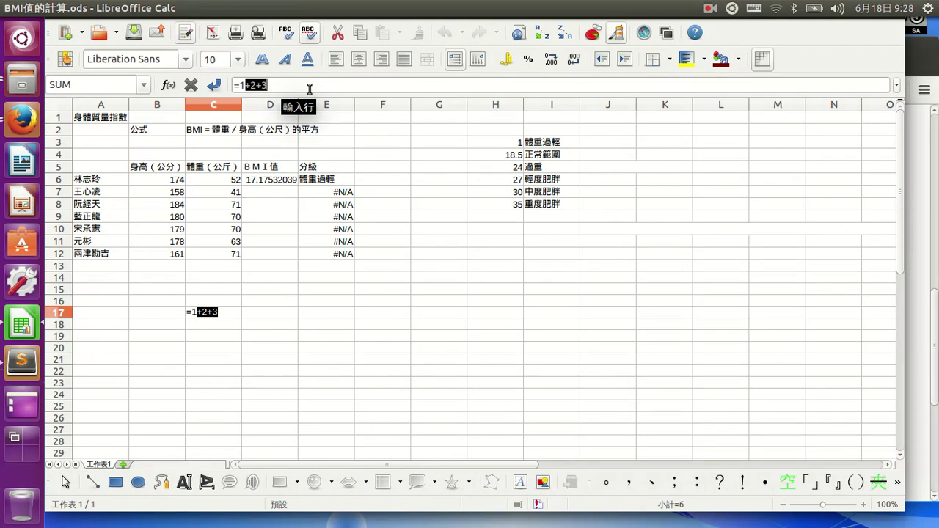
{"action": "left_click", "coordinate": [309, 88]}
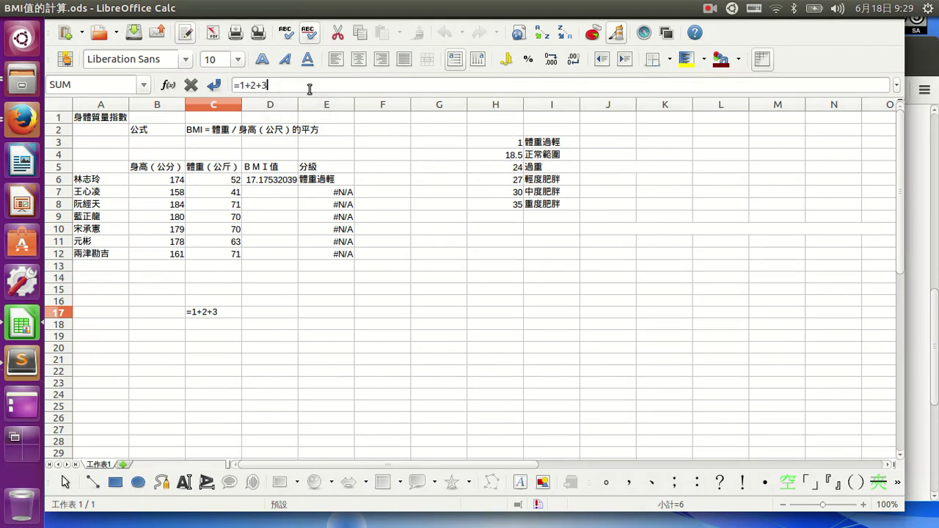
{"action": "key", "text": "Left"}
{"action": "key", "text": "BackSpace"}
{"action": "type", "text": "*"}
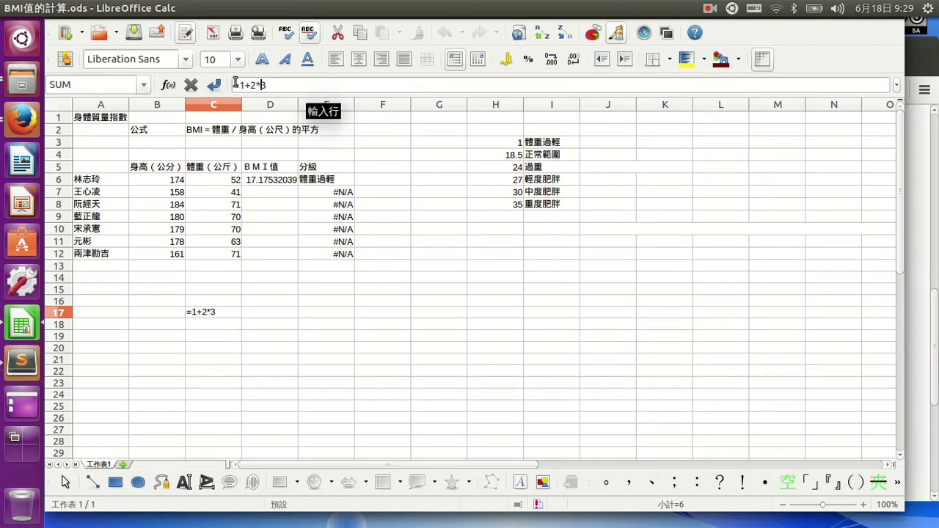
{"action": "left_click", "coordinate": [312, 88]}
{"action": "type", "text": "+"}
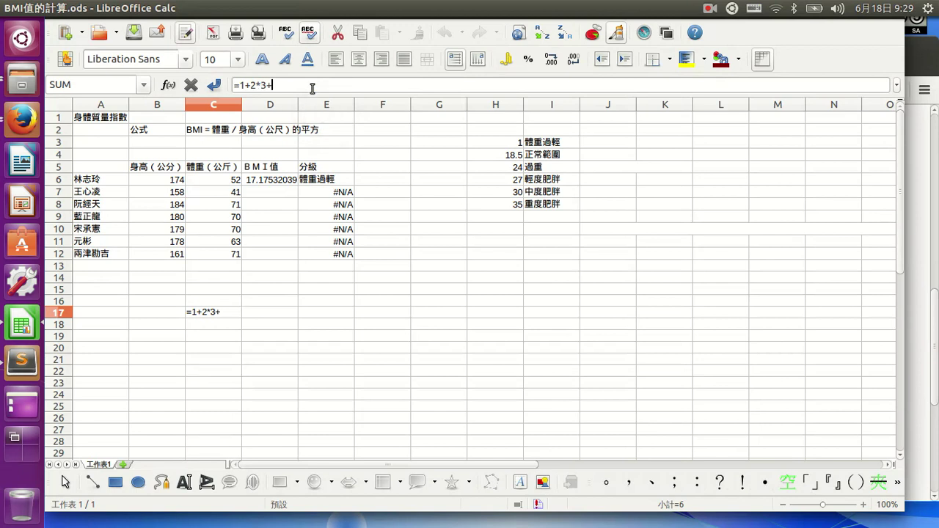
{"action": "type", "text": "6/2"}
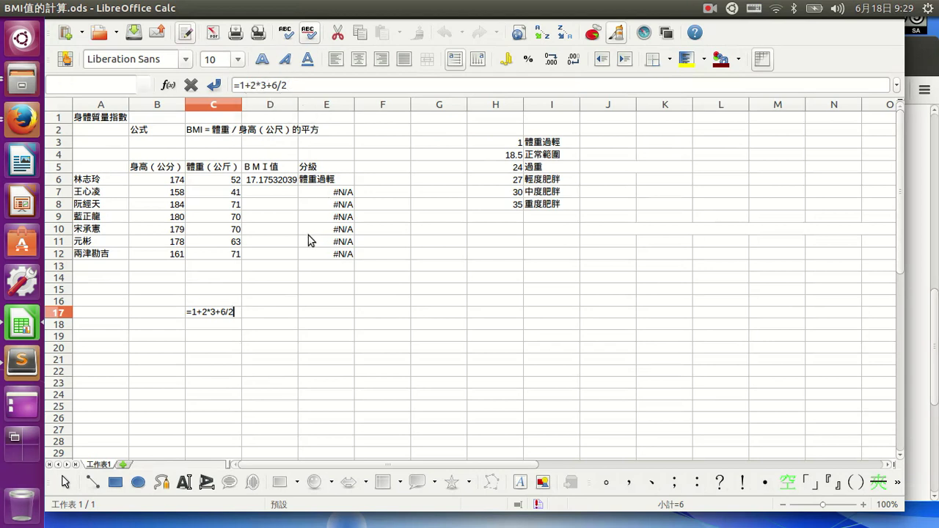
{"action": "key", "text": "Return"}
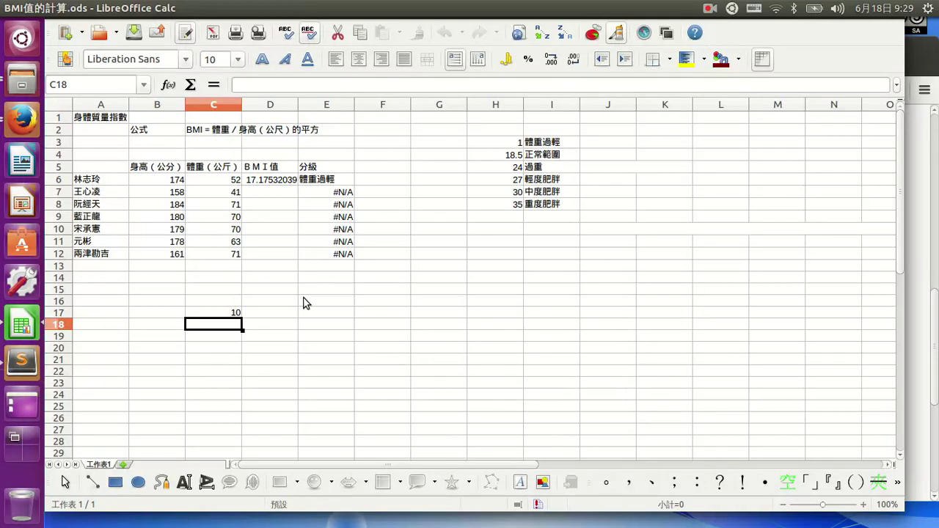
Clear the practice formula from cell C17.
{"action": "key", "text": "Up"}
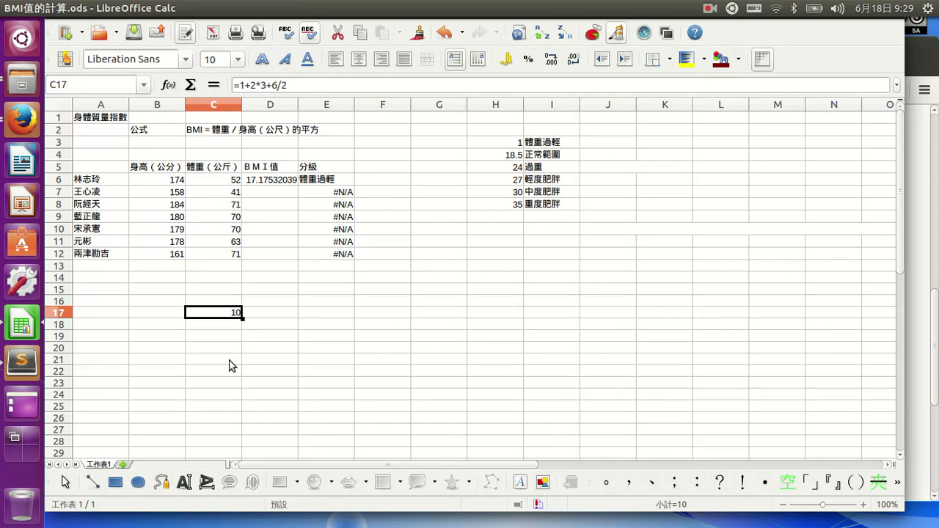
{"action": "key", "text": "Delete"}
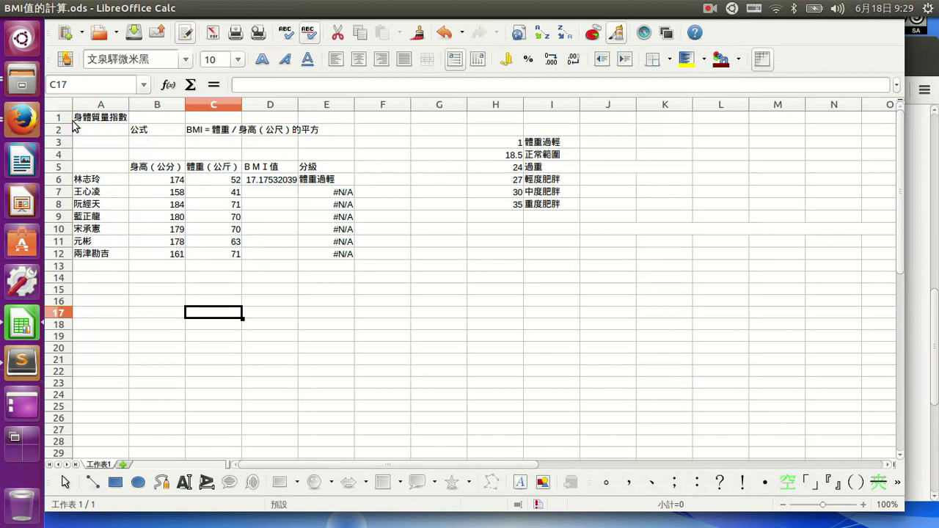
Examine the BMI definition in C2, the height and weight in B6 and C6, and the formula in D6.
{"action": "left_click", "coordinate": [210, 133]}
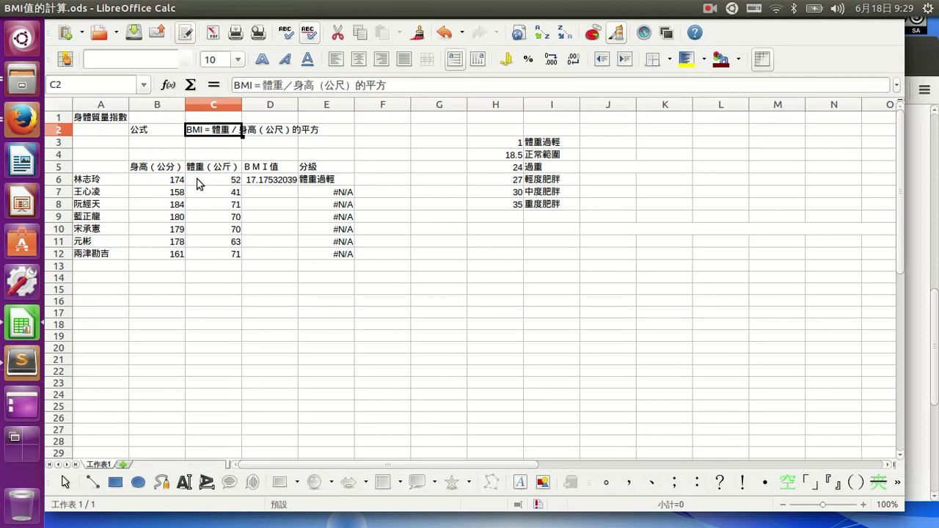
{"action": "left_click", "coordinate": [157, 183]}
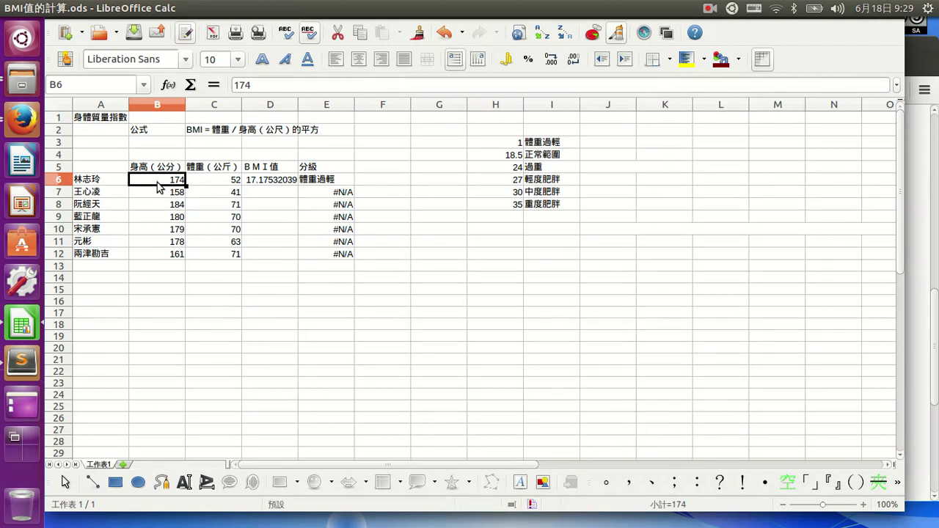
{"action": "left_click", "coordinate": [219, 185]}
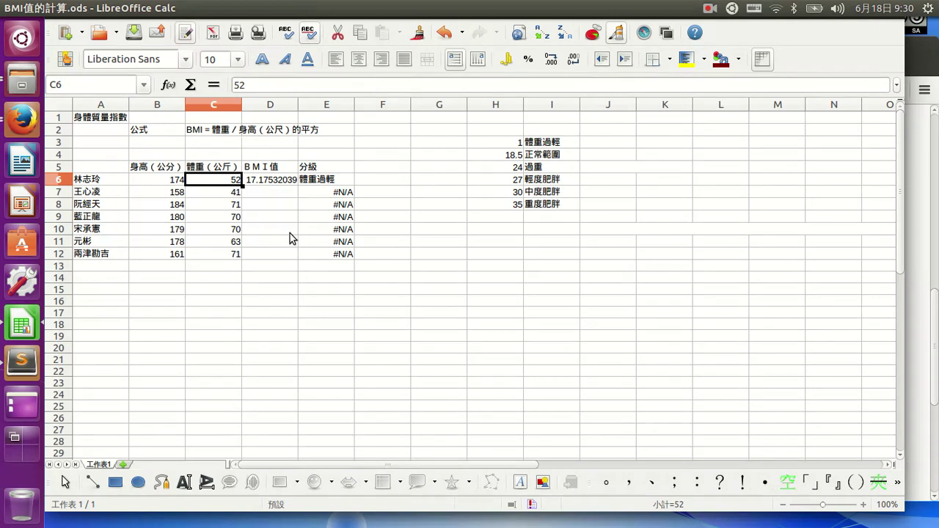
{"action": "left_click", "coordinate": [288, 180]}
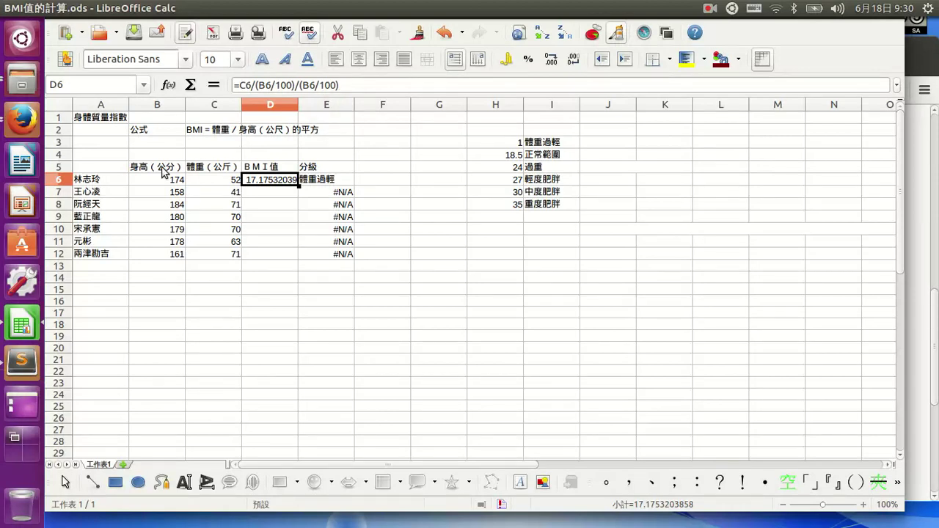
Enter the BMI formula =C7/(B7/100)/(B7/100) in cell D7 using the row's weight and height cells.
{"action": "left_click", "coordinate": [277, 190]}
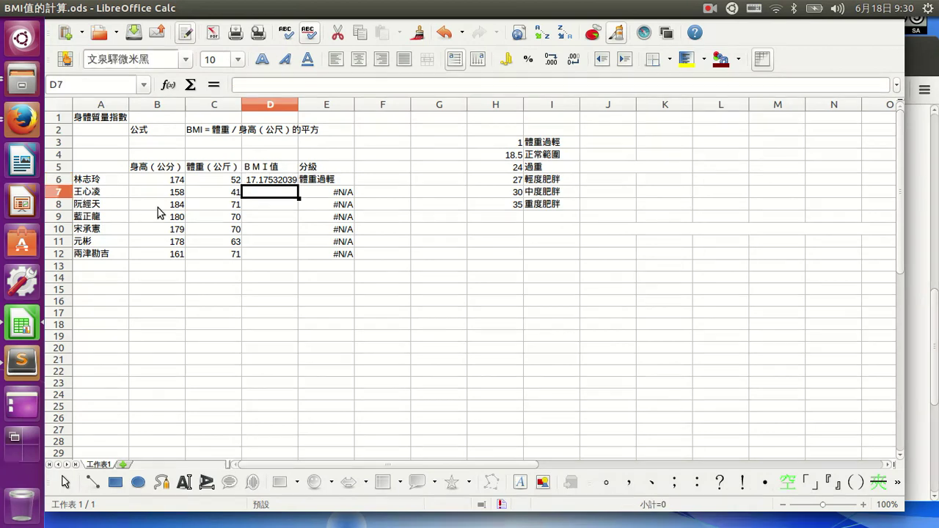
{"action": "type", "text": "="}
{"action": "left_click", "coordinate": [220, 197]}
{"action": "type", "text": "/"}
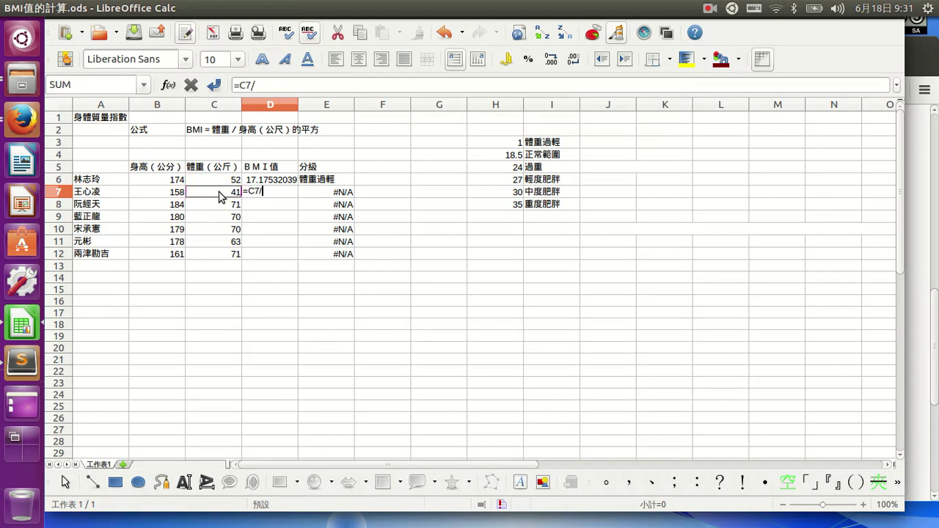
{"action": "type", "text": "("}
{"action": "left_click", "coordinate": [163, 194]}
{"action": "type", "text": "/100"}
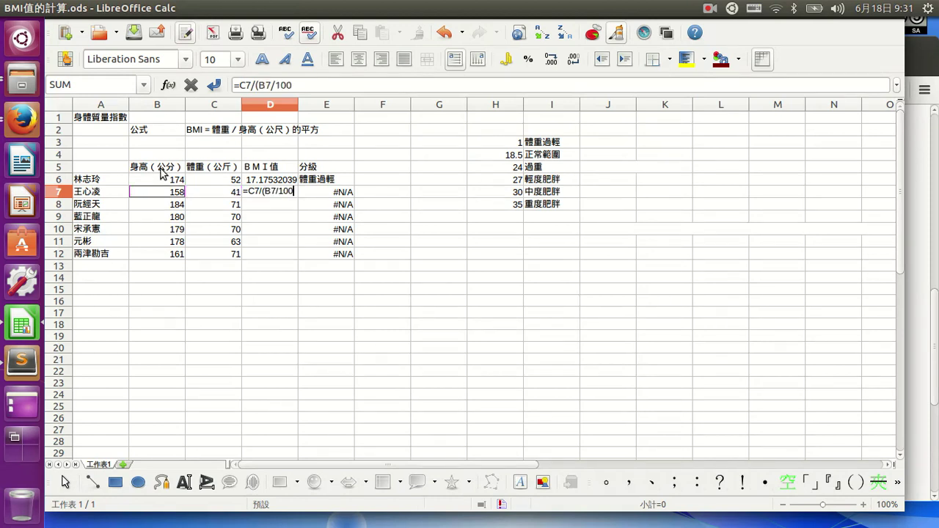
{"action": "type", "text": ")/"}
{"action": "left_click", "coordinate": [154, 194]}
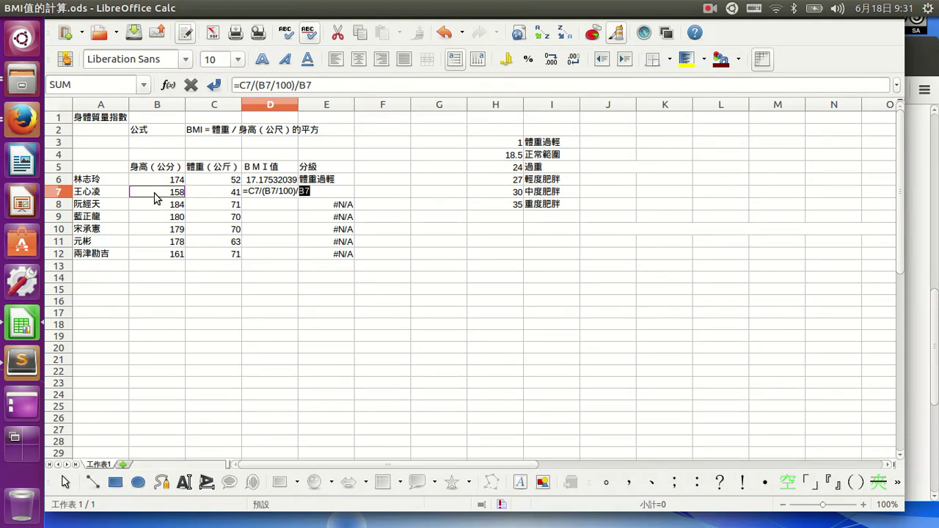
{"action": "key", "text": "BackSpace"}
{"action": "key", "text": "BackSpace"}
{"action": "type", "text": "("}
{"action": "left_click", "coordinate": [159, 194]}
{"action": "type", "text": "/100)"}
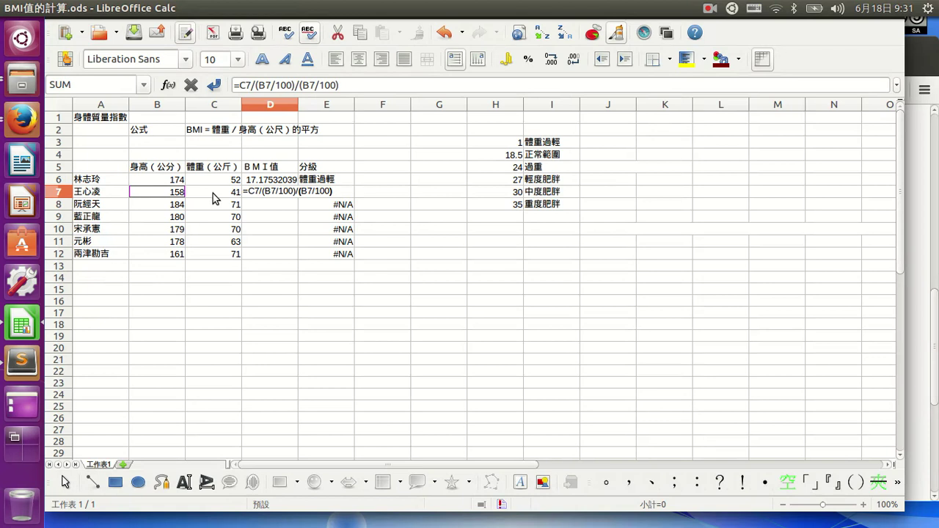
{"action": "key", "text": "Return"}
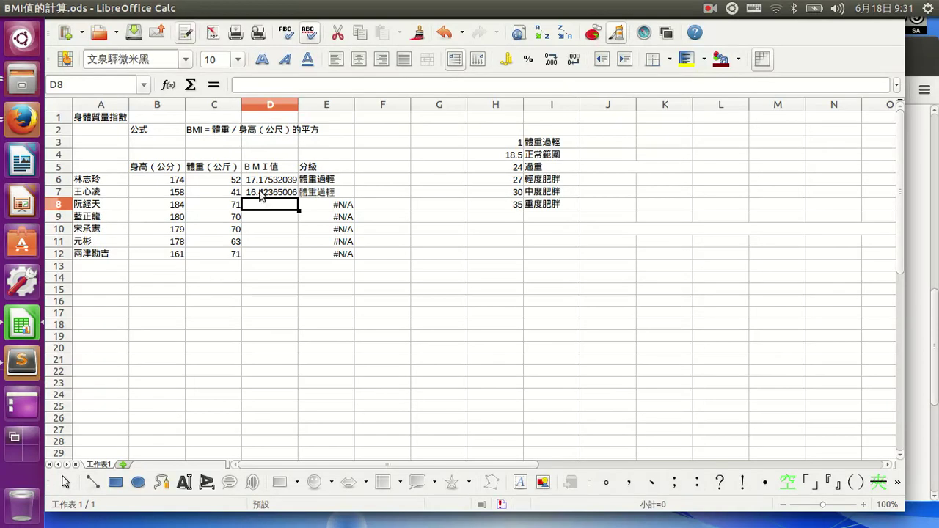
Fill the BMI formula from D7 down through D12.
{"action": "left_click", "coordinate": [257, 193]}
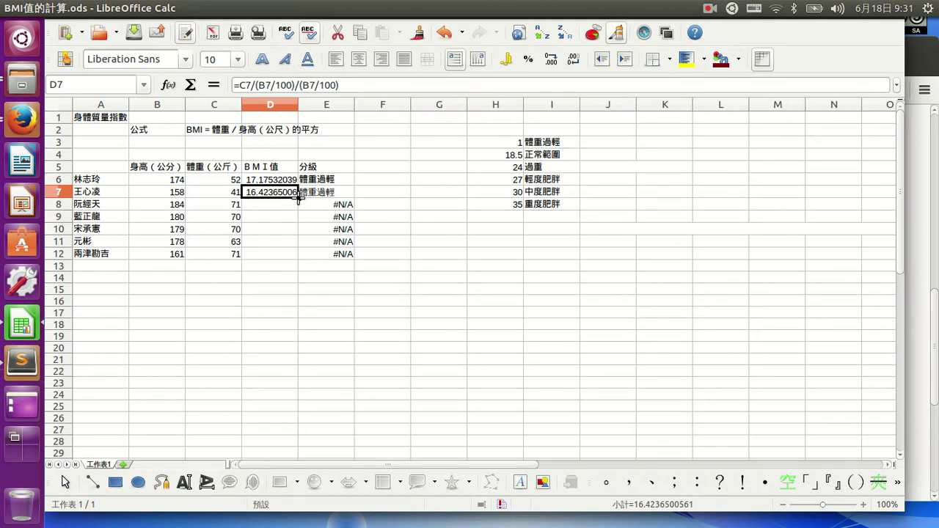
{"action": "left_click_drag", "start_coordinate": [299, 198], "coordinate": [293, 254]}
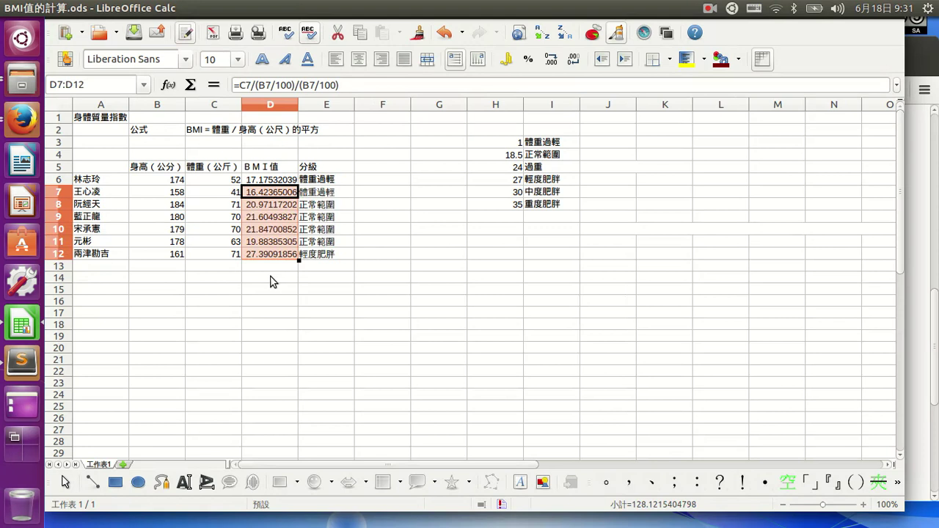
{"action": "left_click", "coordinate": [272, 281]}
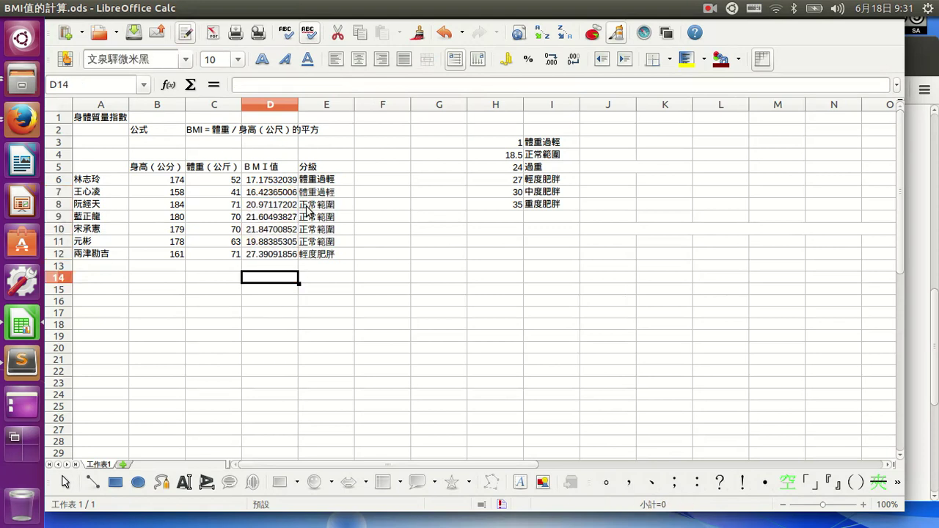
Inspect the grading formulas in the 分級 column, cells E8 to E10.
{"action": "left_click", "coordinate": [323, 216]}
{"action": "left_click", "coordinate": [322, 204]}
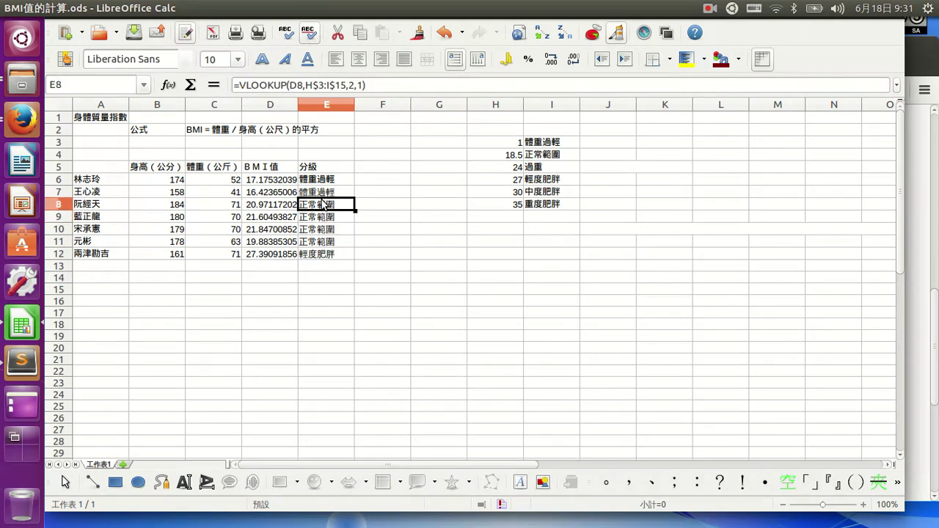
{"action": "left_click", "coordinate": [323, 230]}
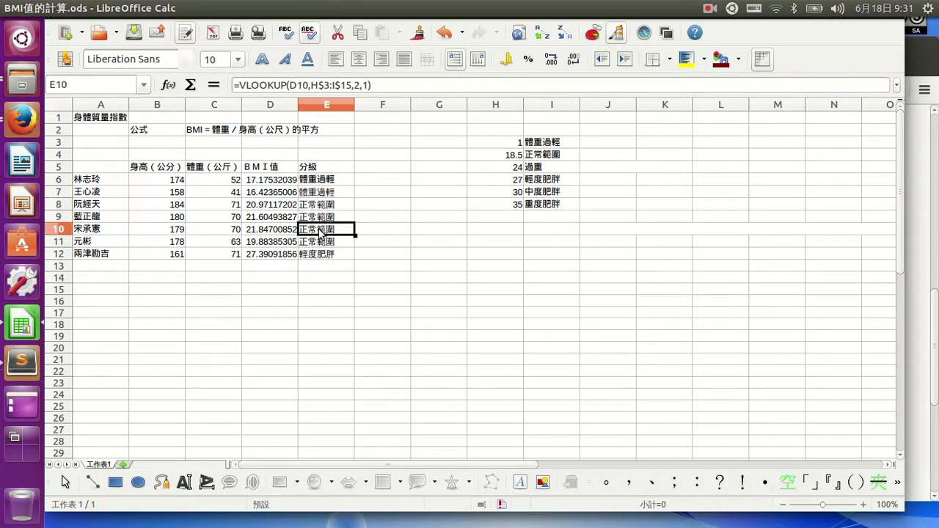
{"action": "left_click", "coordinate": [321, 219]}
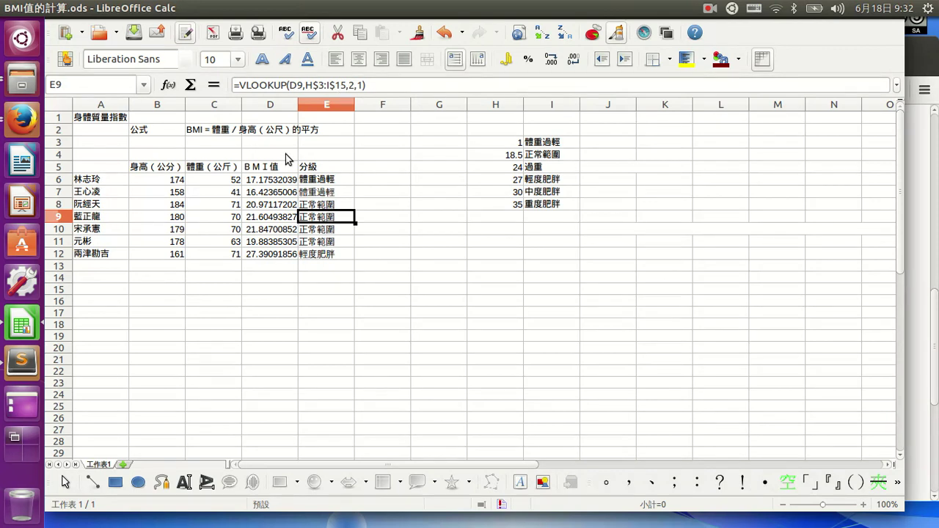
{"action": "left_click", "coordinate": [146, 267]}
{"action": "left_click", "coordinate": [220, 267]}
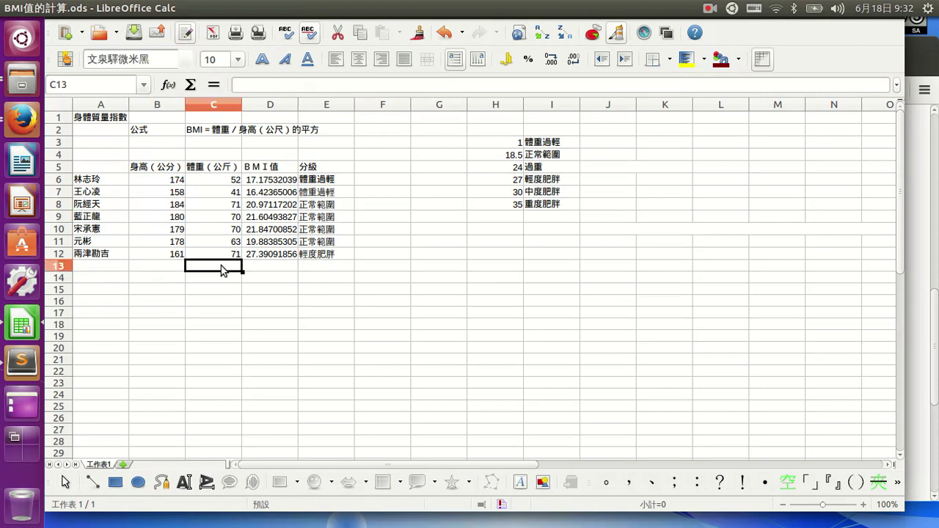
{"action": "left_click", "coordinate": [276, 266]}
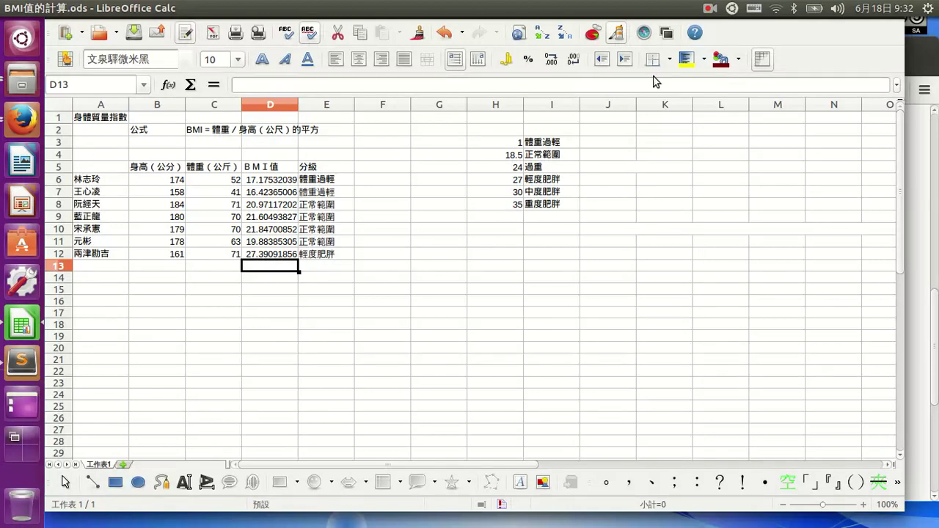
{"action": "left_click", "coordinate": [710, 9]}
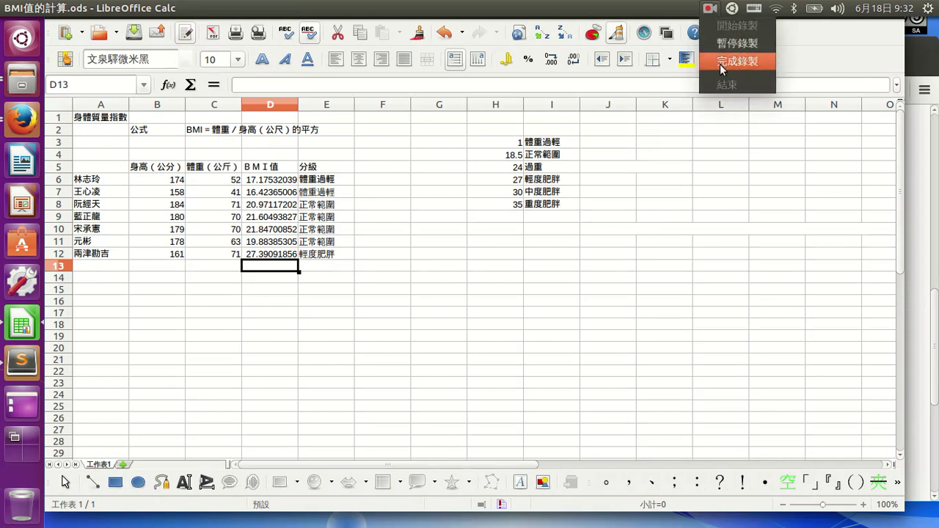